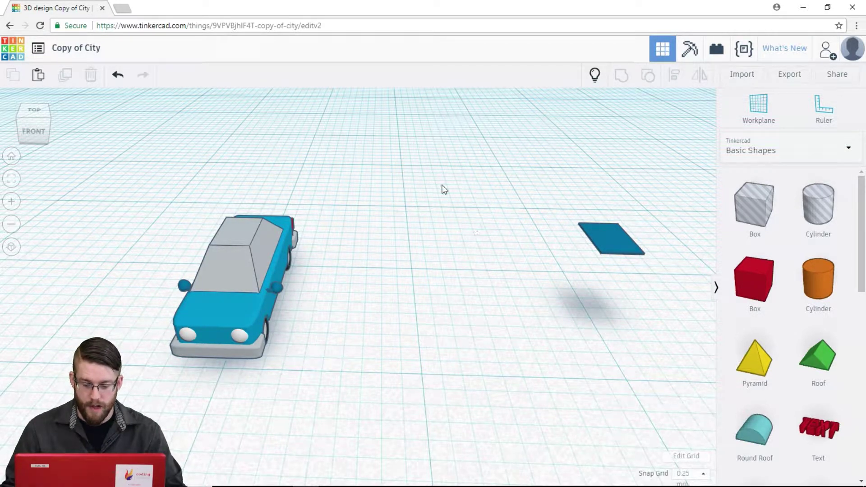
- Orbit around the car, view it straight from above, then return to the default angled view
{"action": "right_click_drag", "start_coordinate": [470, 229], "coordinate": [104, 147]}
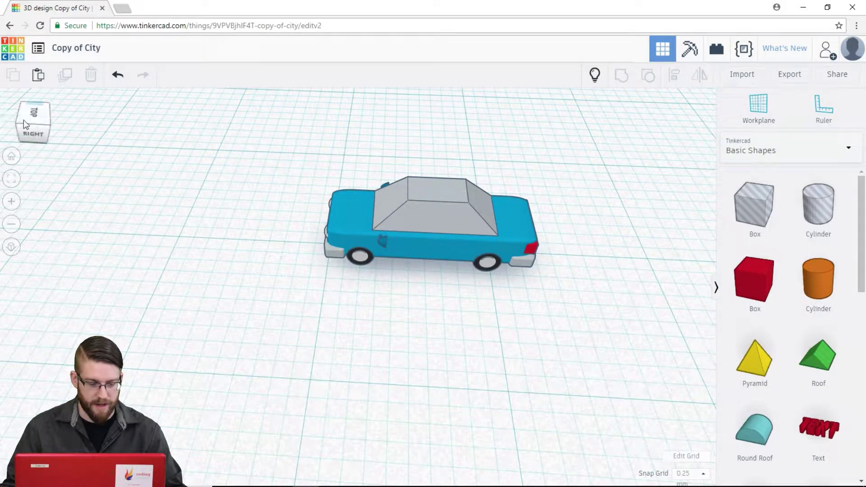
{"action": "right_click_drag", "start_coordinate": [124, 168], "coordinate": [330, 147]}
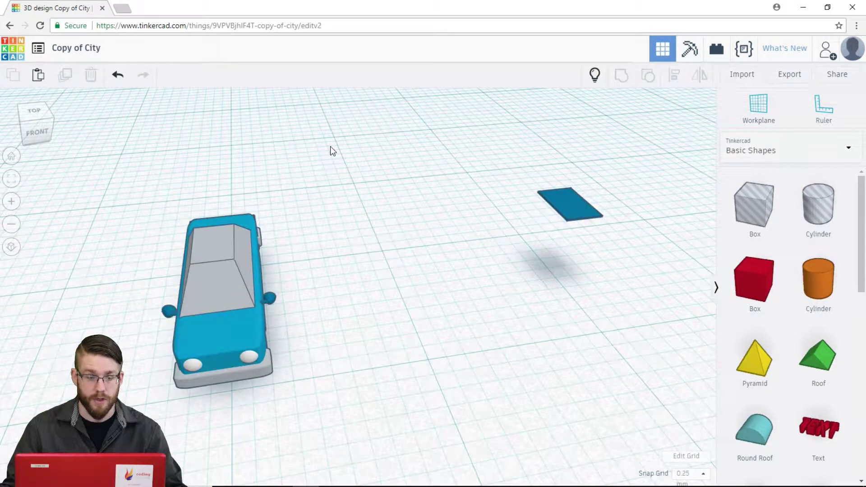
{"action": "left_click", "coordinate": [35, 115]}
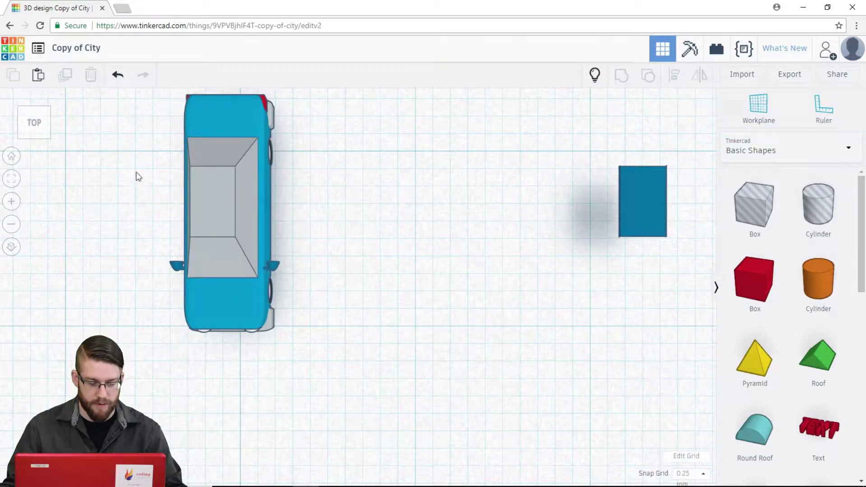
{"action": "middle_click_drag", "start_coordinate": [223, 176], "coordinate": [369, 187]}
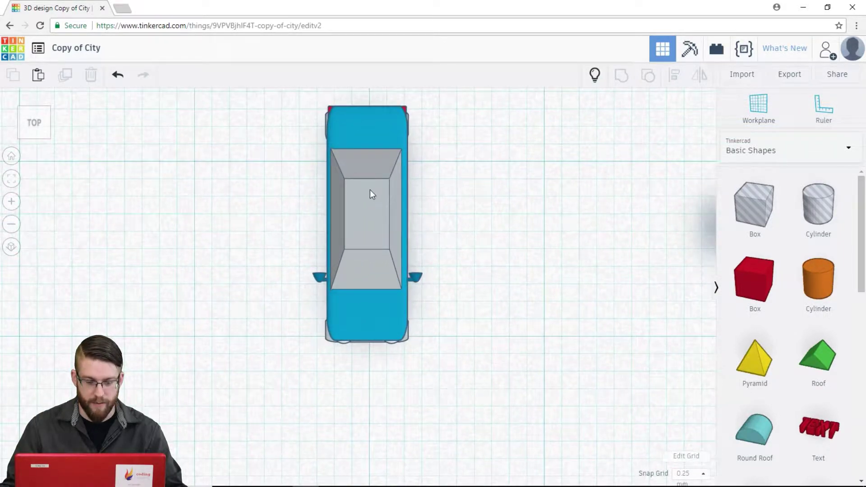
{"action": "key", "text": "Home"}
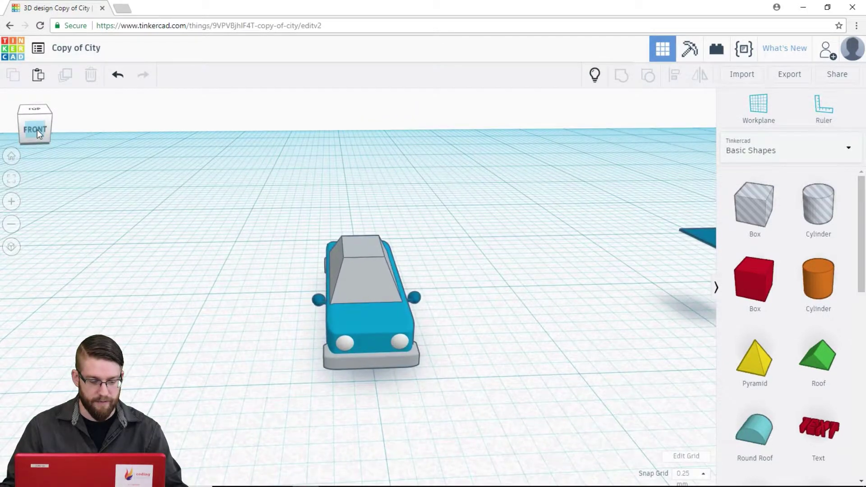
- Step through the front, front-right and right views, ending on the straight left-side view
{"action": "left_click", "coordinate": [37, 129]}
{"action": "right_click_drag", "start_coordinate": [139, 159], "coordinate": [67, 135]}
{"action": "left_click", "coordinate": [45, 122]}
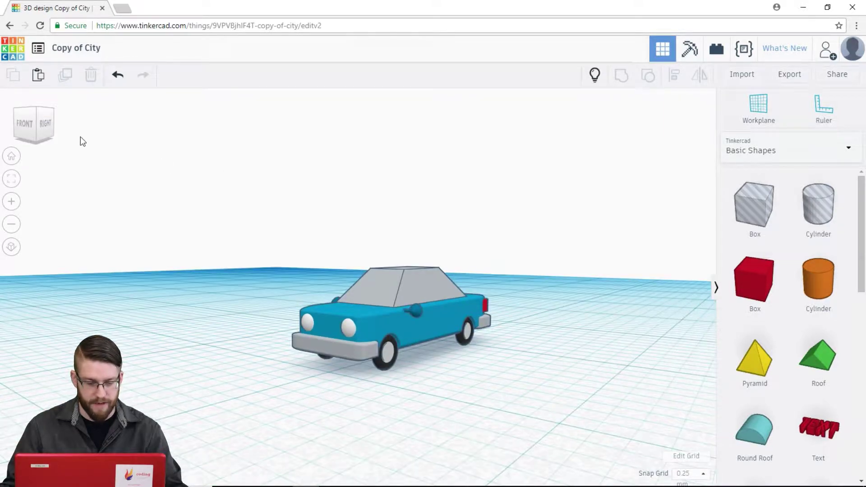
{"action": "left_click", "coordinate": [48, 122]}
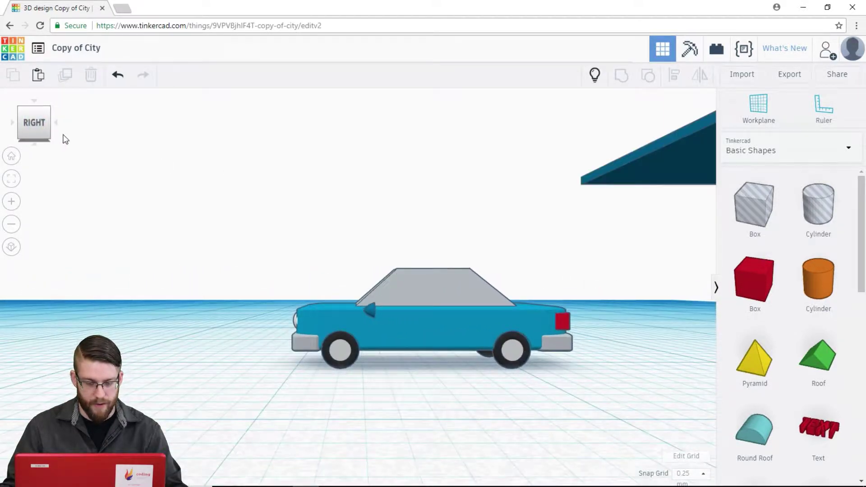
{"action": "right_click_drag", "start_coordinate": [168, 196], "coordinate": [194, 181]}
{"action": "left_click", "coordinate": [32, 138]}
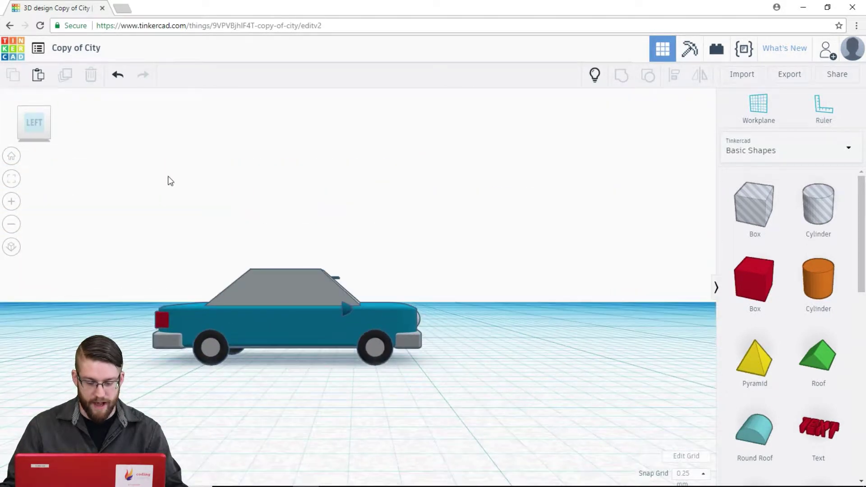
{"action": "middle_click_drag", "start_coordinate": [263, 226], "coordinate": [418, 193]}
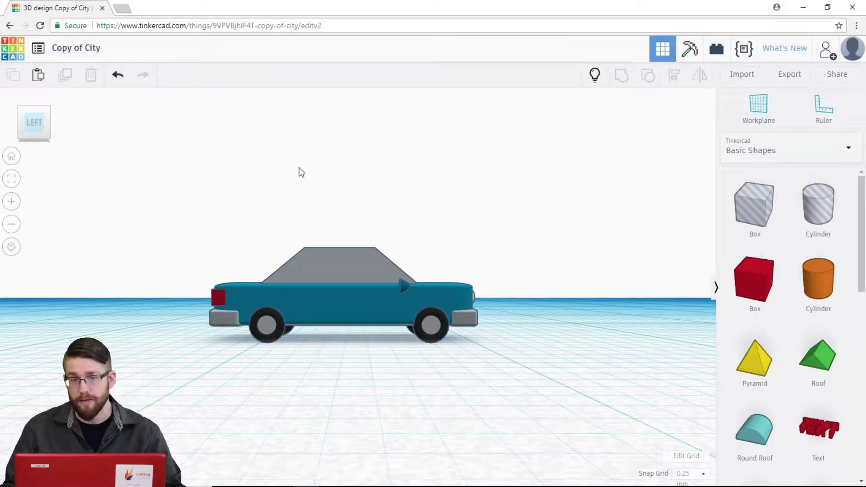
{"action": "mouse_move", "coordinate": [299, 167]}
{"action": "right_mouse_down"}
{"action": "mouse_move", "coordinate": [330, 193]}
{"action": "mouse_move", "coordinate": [290, 178]}
{"action": "right_mouse_up"}
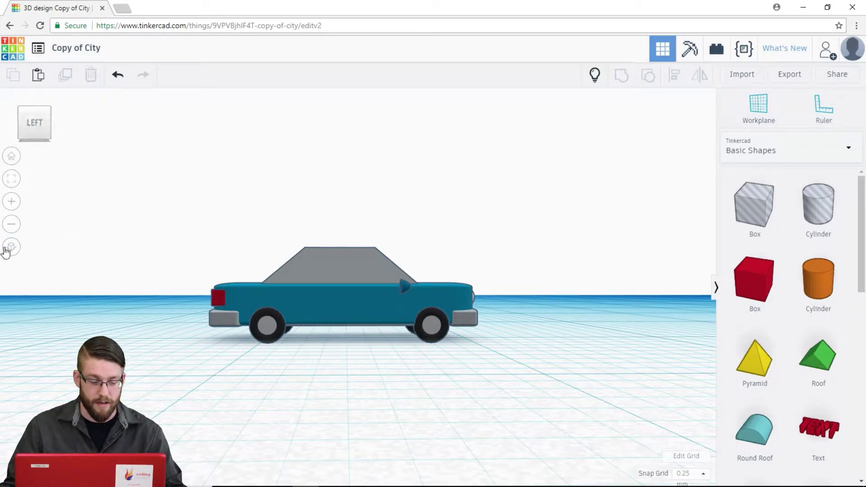
- Show the left side in orthographic, compare it with perspective, and leave it orthographic
{"action": "left_click", "coordinate": [11, 247]}
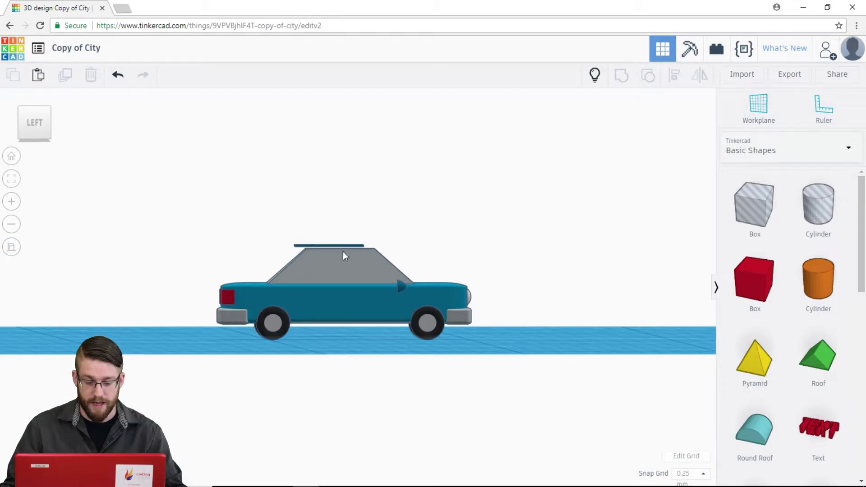
{"action": "middle_click_drag", "start_coordinate": [343, 250], "coordinate": [311, 193]}
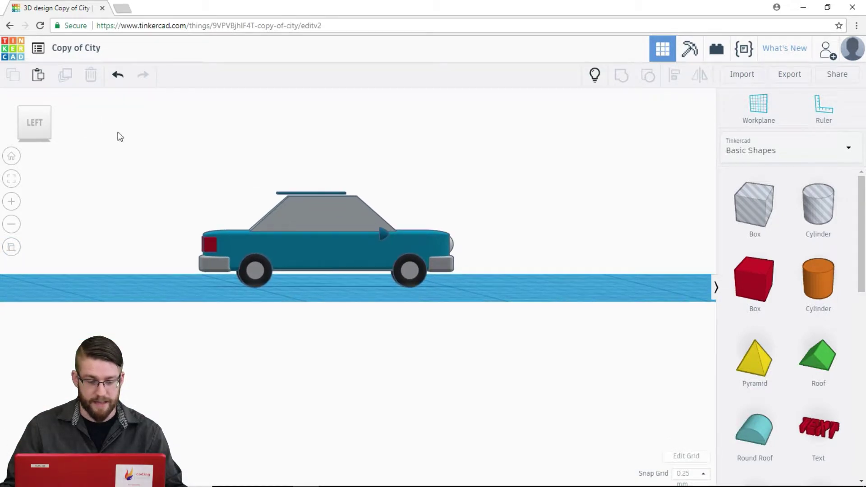
{"action": "left_click", "coordinate": [35, 120]}
{"action": "left_click", "coordinate": [35, 122]}
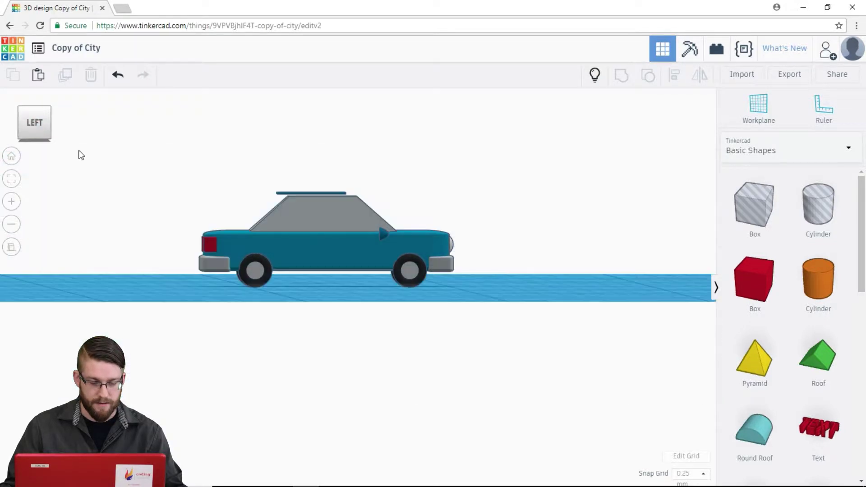
{"action": "left_click", "coordinate": [11, 247]}
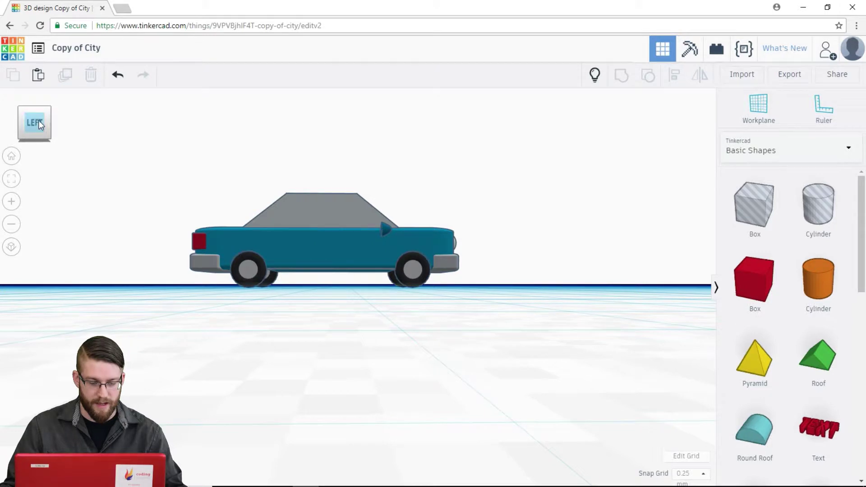
{"action": "left_click", "coordinate": [12, 246]}
{"action": "middle_click_drag", "start_coordinate": [140, 197], "coordinate": [187, 246]}
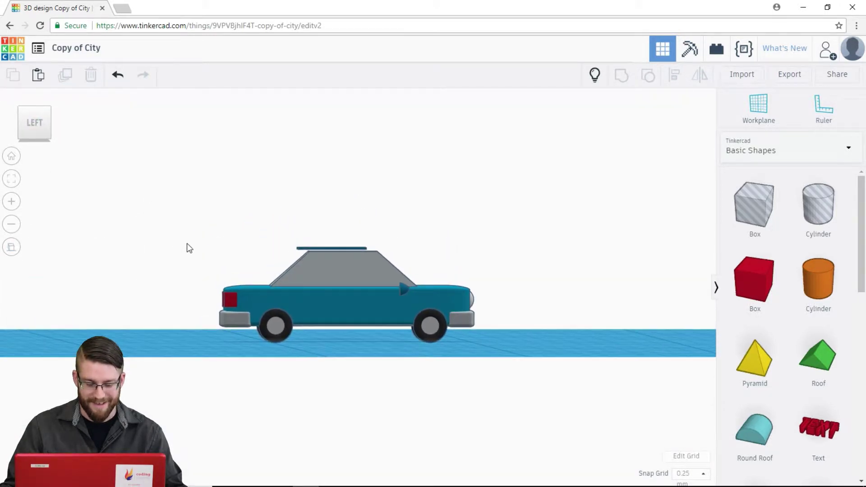
- Tilt the view above the car to reveal the workplane grid and restore perspective
{"action": "right_click_drag", "start_coordinate": [294, 224], "coordinate": [295, 227]}
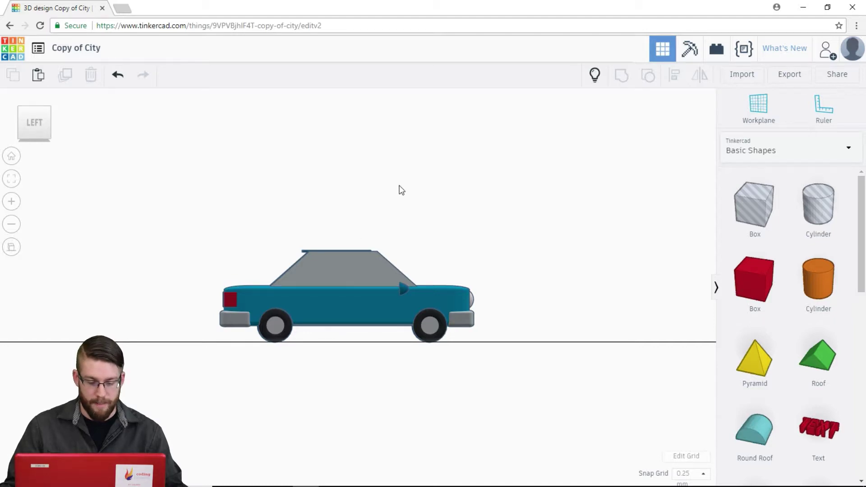
{"action": "right_click_drag", "start_coordinate": [430, 172], "coordinate": [390, 214]}
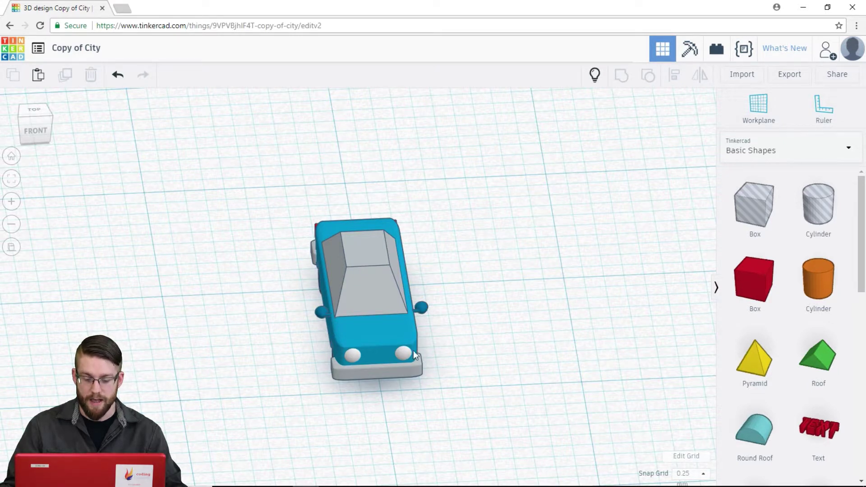
{"action": "left_click", "coordinate": [11, 248]}
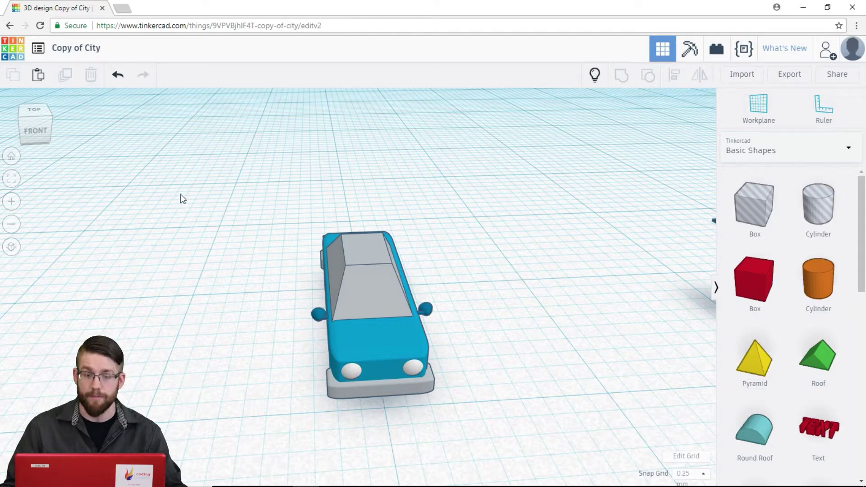
- Set an orthographic top view framing both the car and the blue panel
{"action": "left_click", "coordinate": [36, 113]}
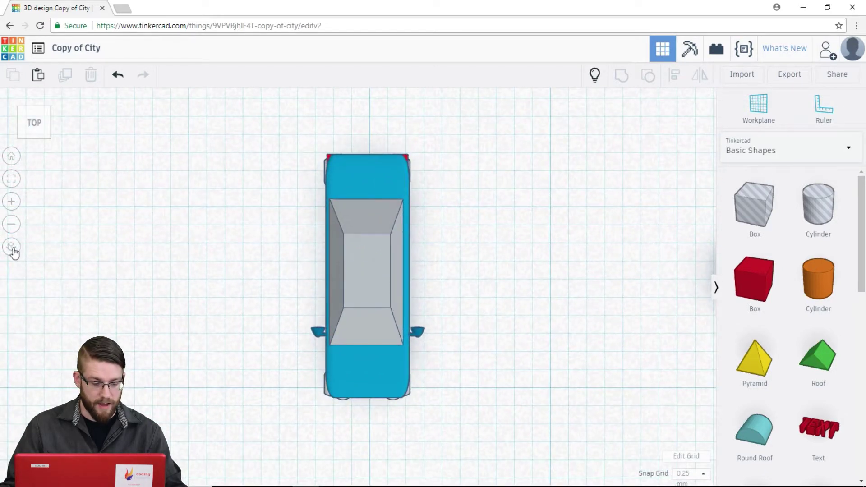
{"action": "left_click", "coordinate": [13, 249]}
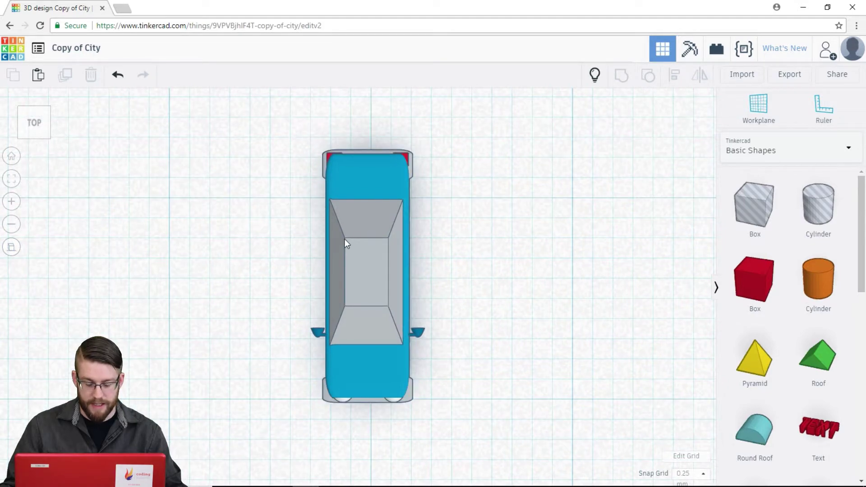
{"action": "middle_click_drag", "start_coordinate": [451, 224], "coordinate": [345, 228]}
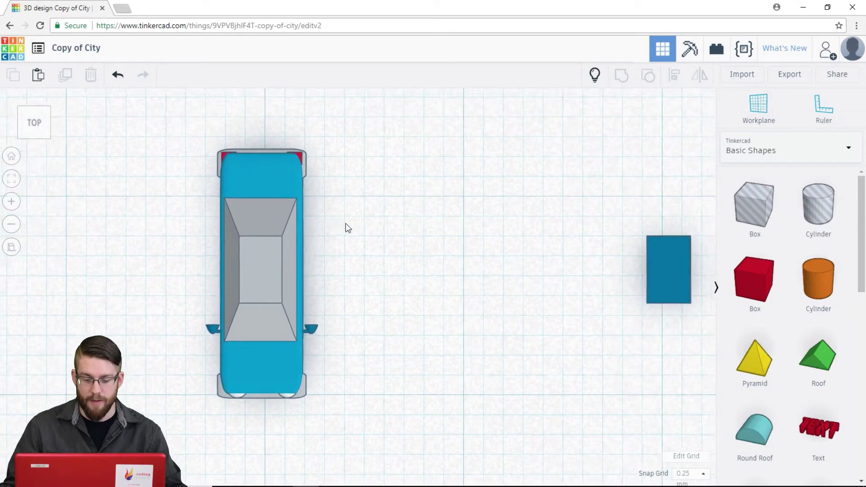
{"action": "scroll", "coordinate": [345, 228], "scroll_direction": "down", "scroll_amount": 3}
- Drag the blue panel onto the centre of the car's roof and orbit to check it
{"action": "left_click", "coordinate": [578, 267]}
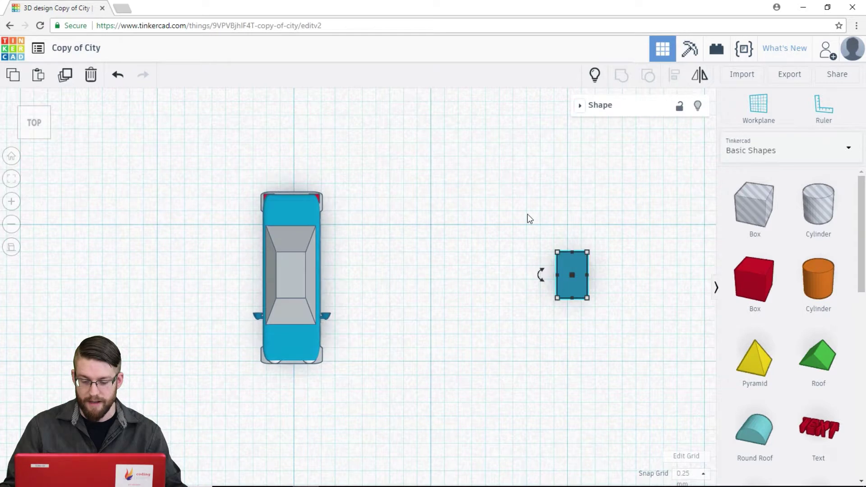
{"action": "middle_click_drag", "start_coordinate": [527, 215], "coordinate": [495, 201]}
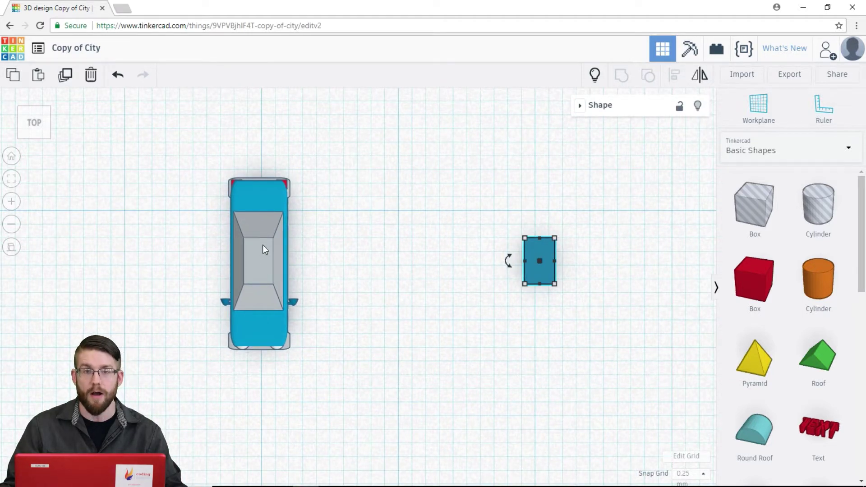
{"action": "left_click_drag", "start_coordinate": [545, 250], "coordinate": [261, 244]}
{"action": "scroll", "coordinate": [248, 247], "scroll_direction": "up", "scroll_amount": 2}
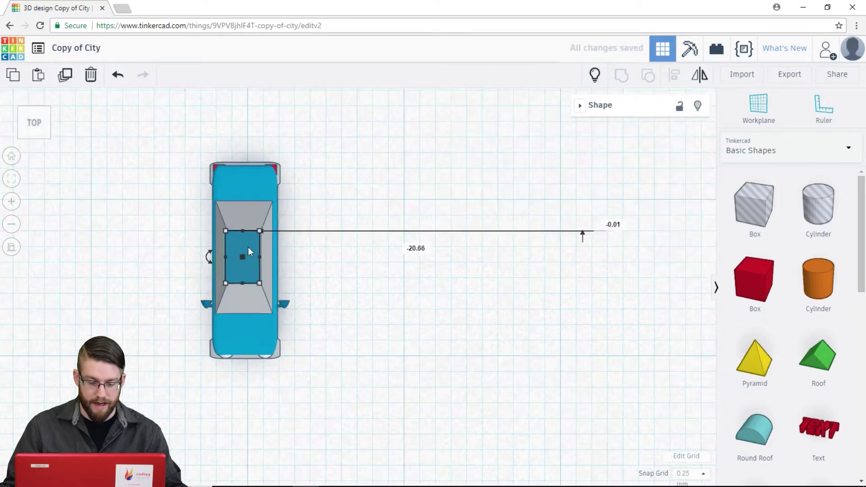
{"action": "right_click_drag", "start_coordinate": [229, 240], "coordinate": [38, 127]}
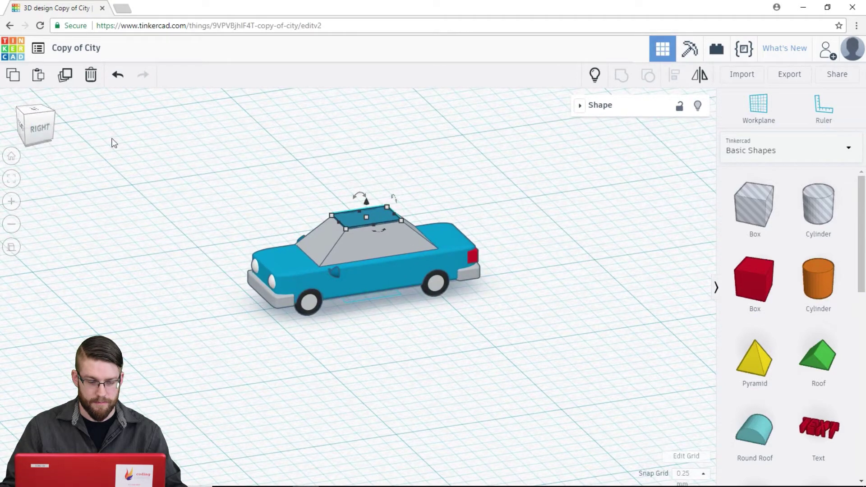
- In the right-side view, raise the blue panel twice with Ctrl+Up, then drag it down onto the roof
{"action": "left_click", "coordinate": [40, 126]}
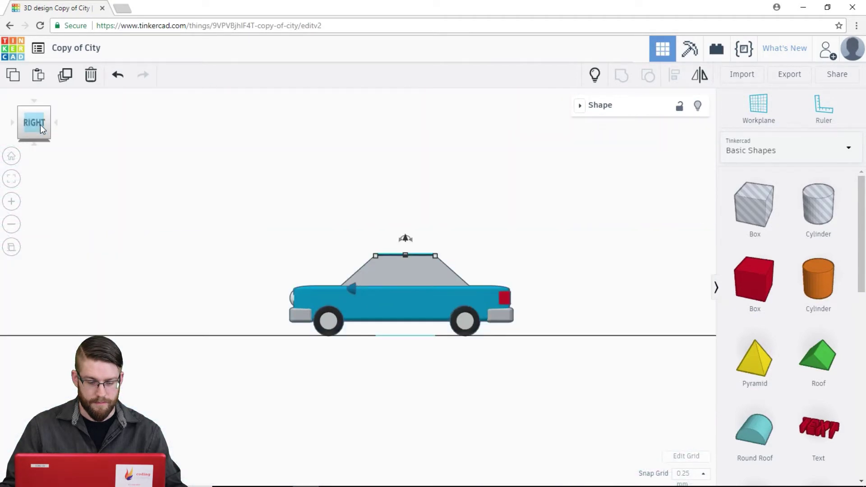
{"action": "scroll", "coordinate": [406, 242], "scroll_direction": "up", "scroll_amount": 4}
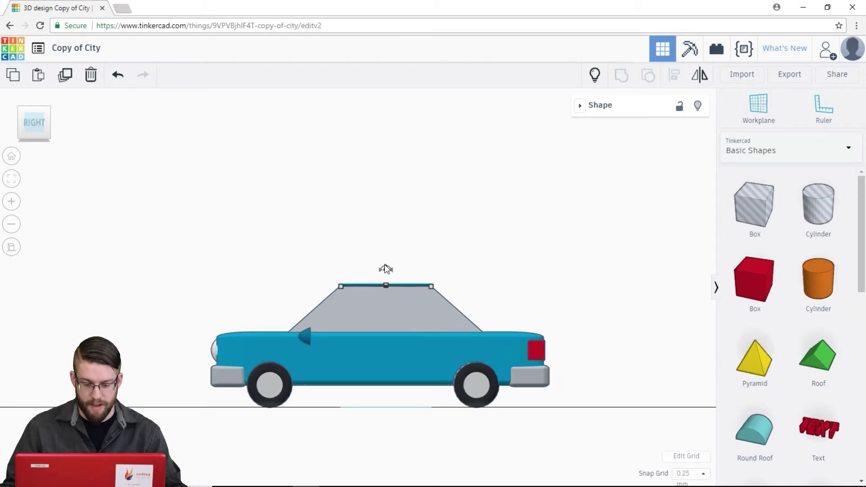
{"action": "left_click_drag", "start_coordinate": [385, 269], "coordinate": [384, 267]}
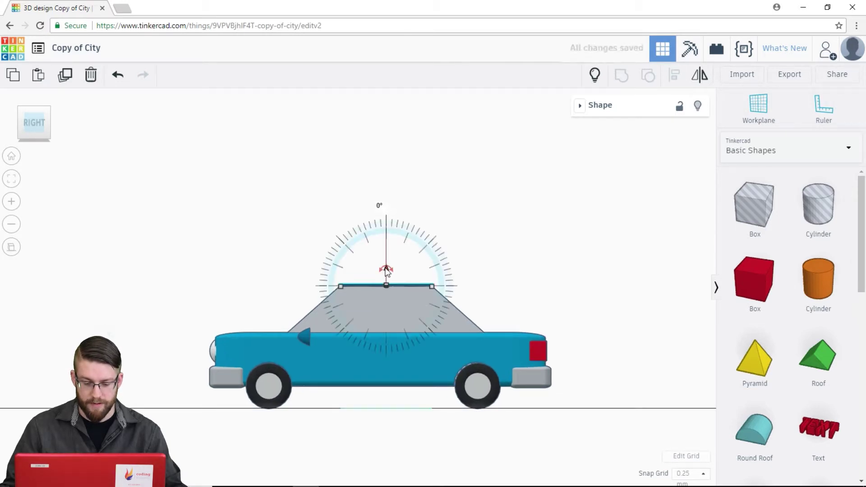
{"action": "key", "text": "ctrl+Up"}
{"action": "key", "text": "ctrl+Up"}
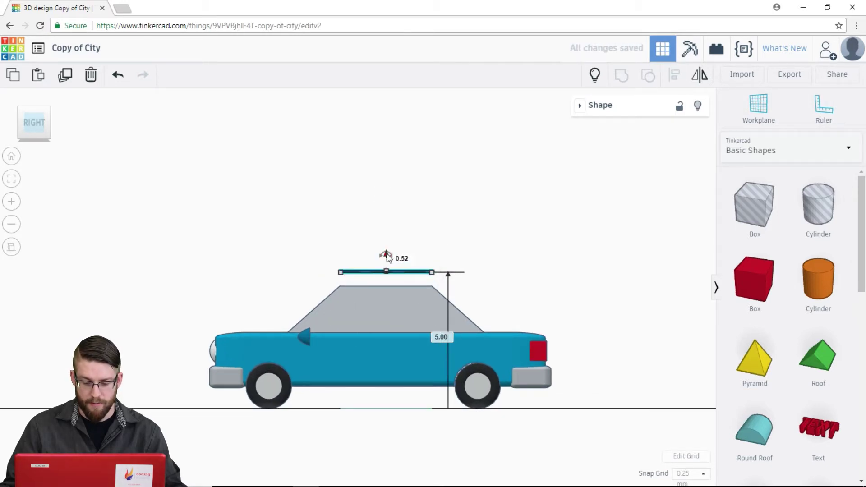
{"action": "key", "text": "ctrl+Up"}
{"action": "mouse_move", "coordinate": [391, 248]}
{"action": "left_mouse_down"}
{"action": "mouse_move", "coordinate": [394, 151]}
{"action": "mouse_move", "coordinate": [389, 253]}
{"action": "left_mouse_up"}
{"action": "left_click_drag", "start_coordinate": [386, 256], "coordinate": [383, 265]}
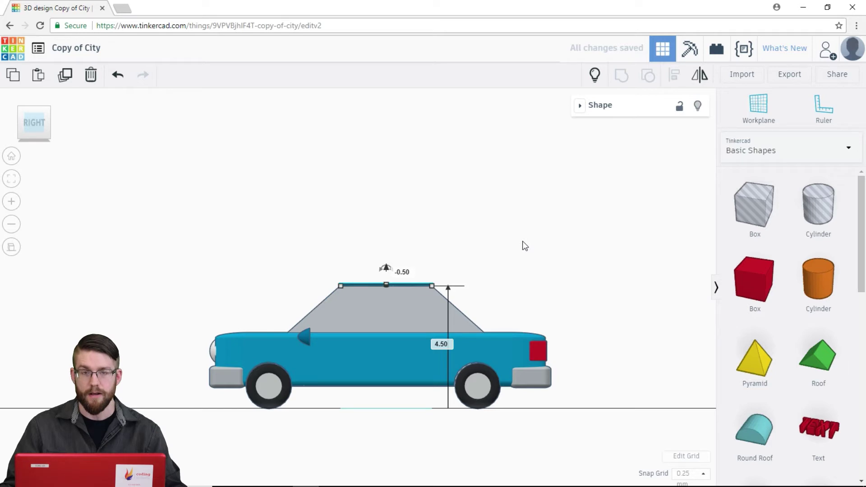